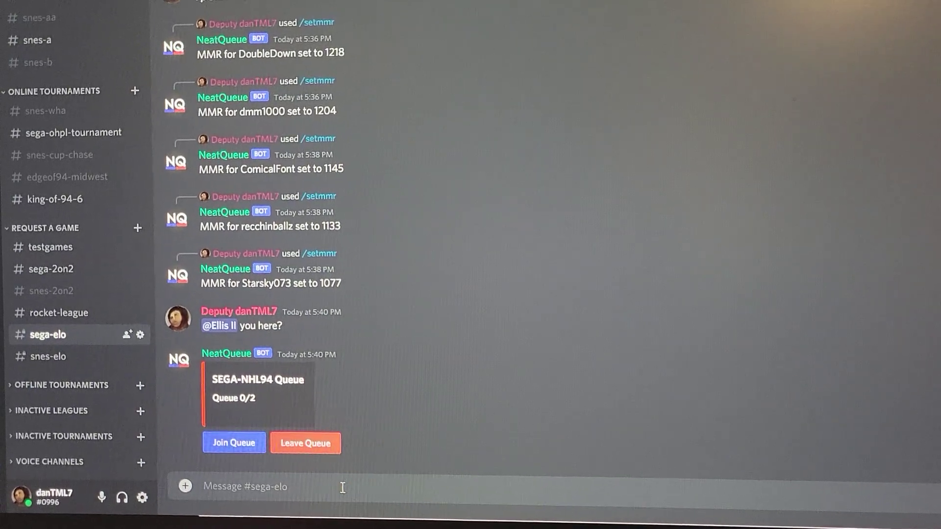
pyautogui.write('/')
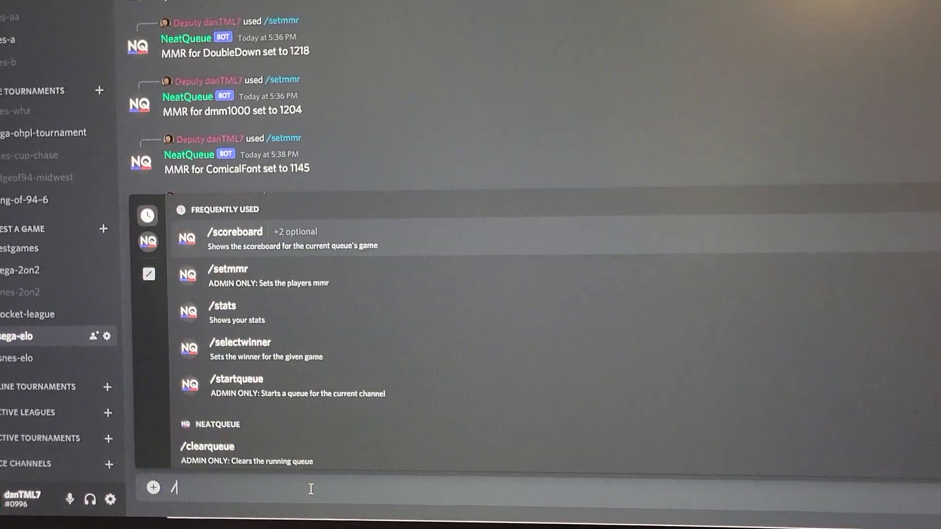
pyautogui.write('score')
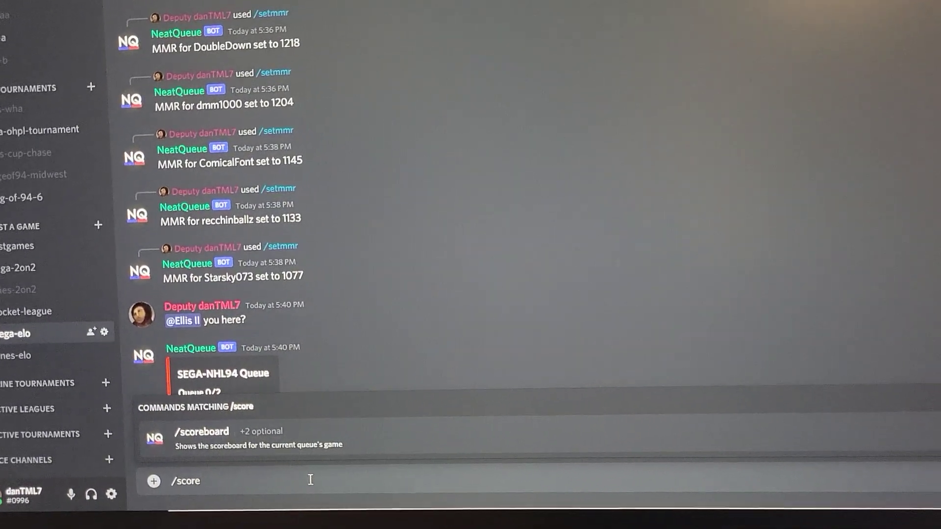
# Post the /scoreboard MMR leaderboard and page back to Page 2 (entries 21-40)
pyautogui.press('Tab')
pyautogui.press('Return')
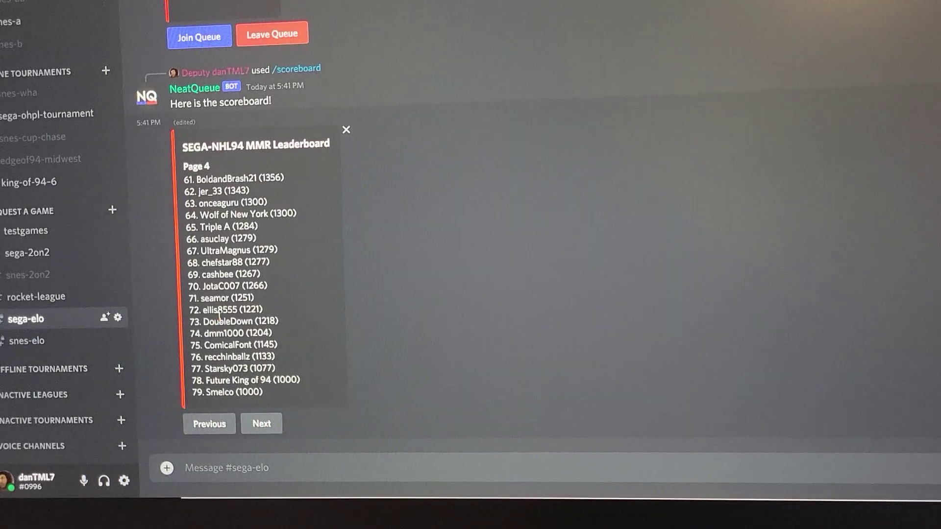
pyautogui.click(216, 424)
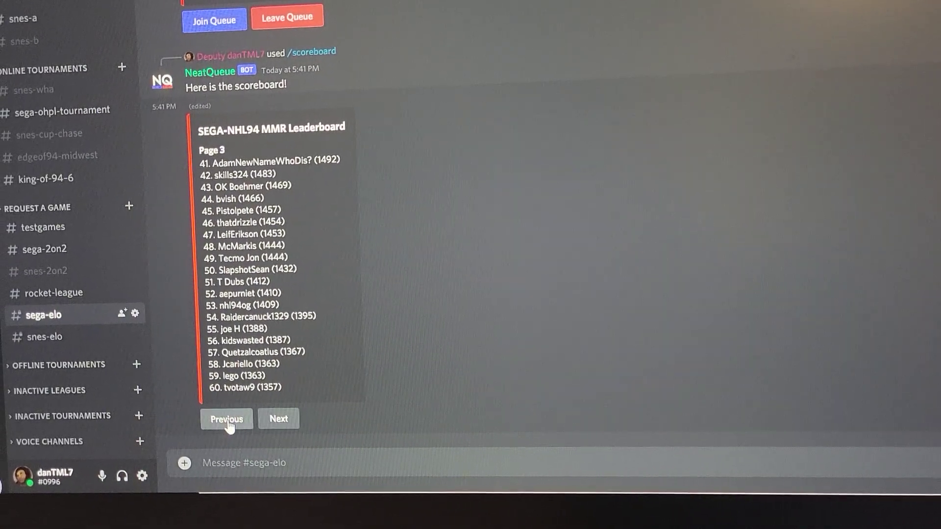
pyautogui.click(226, 420)
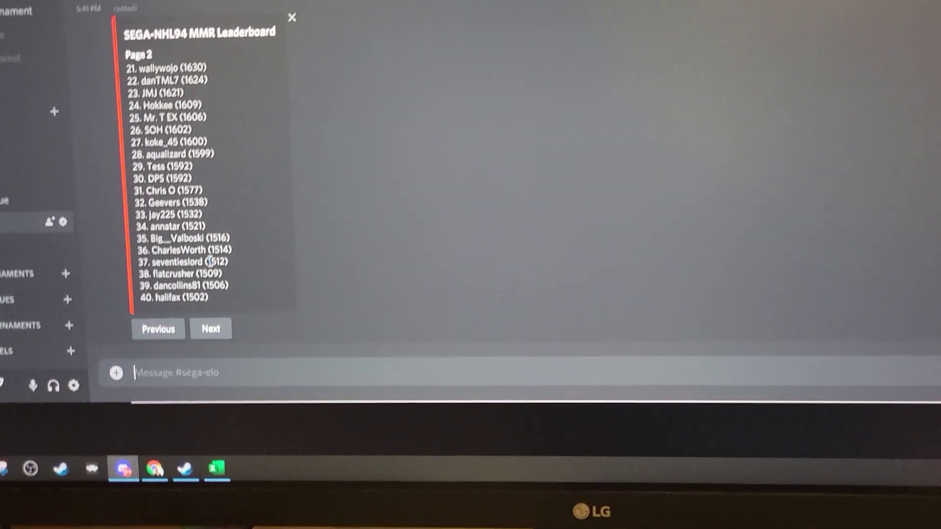
pyautogui.write('game')
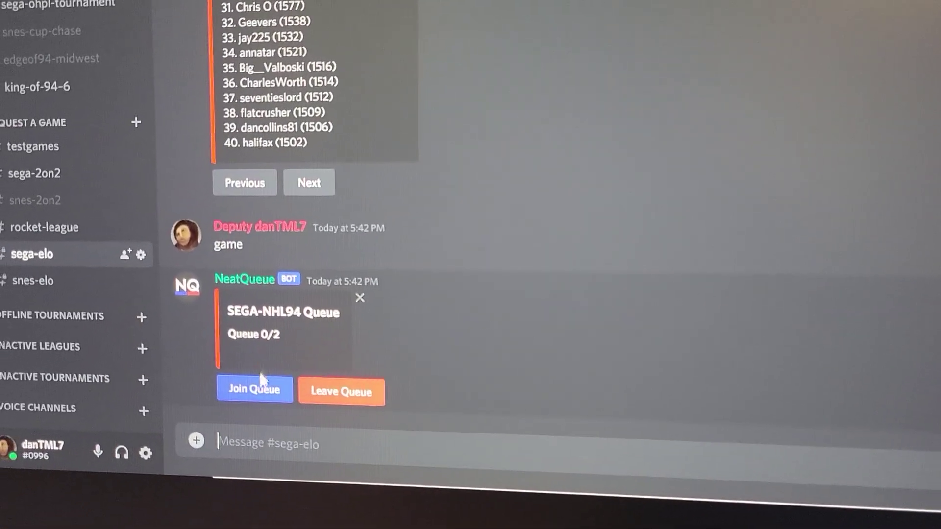
# Join the new SEGA-NHL94 queue, bringing it to 1/2 players
pyautogui.click(259, 386)
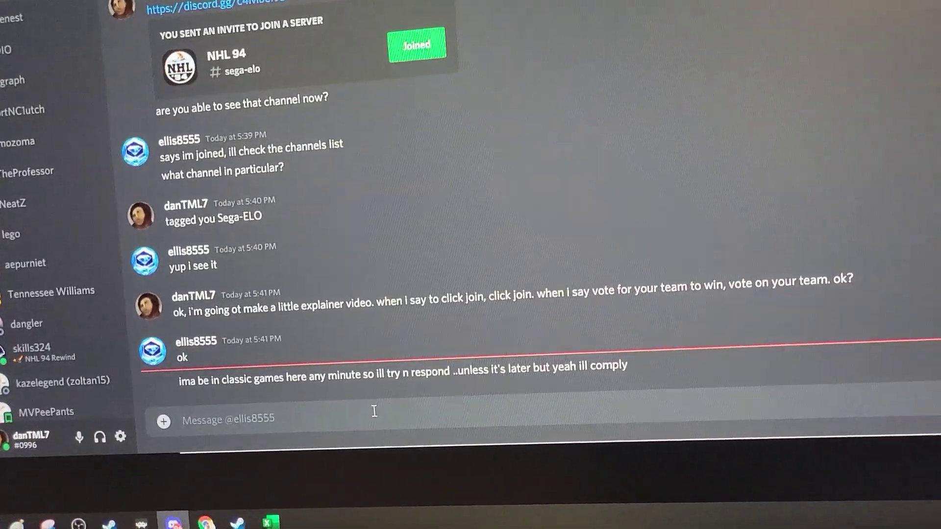
pyautogui.write('join que')
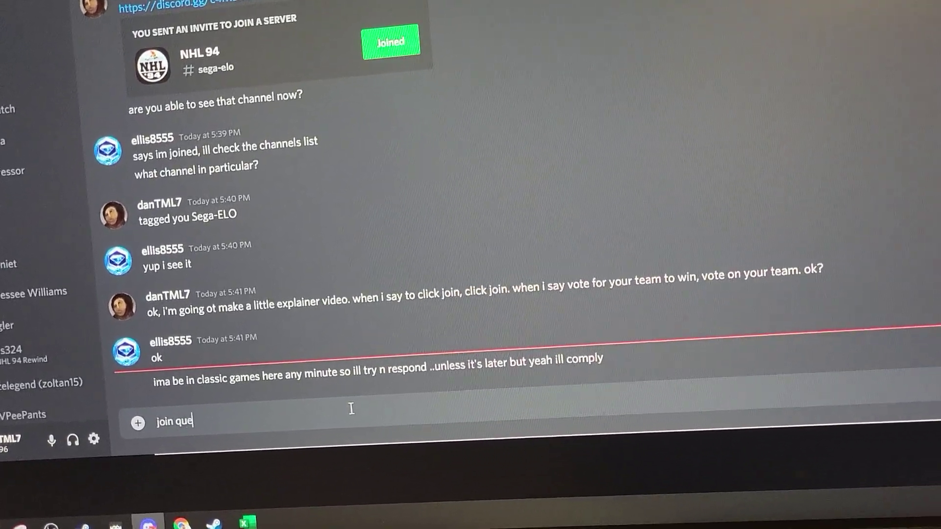
pyautogui.write('ye')
# Message the opponent in the DM to join the queue
pyautogui.press('Return')
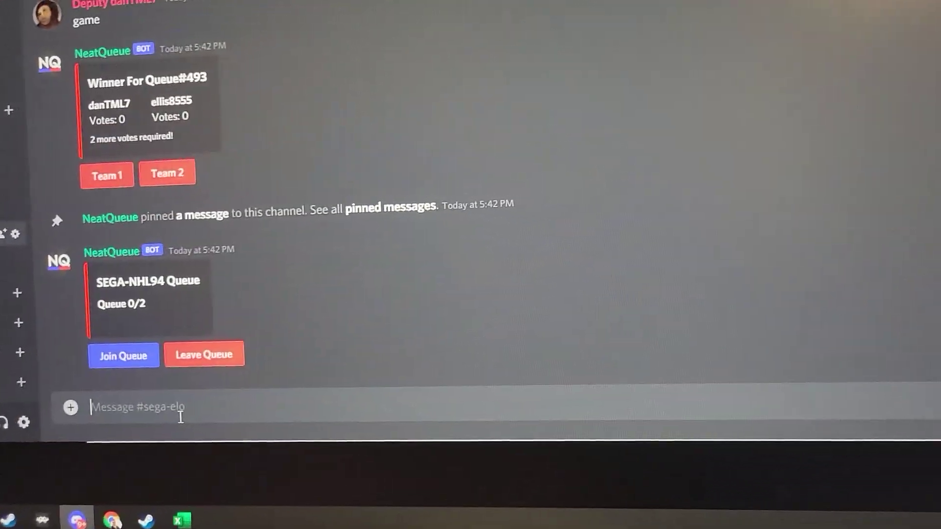
pyautogui.write('!g')
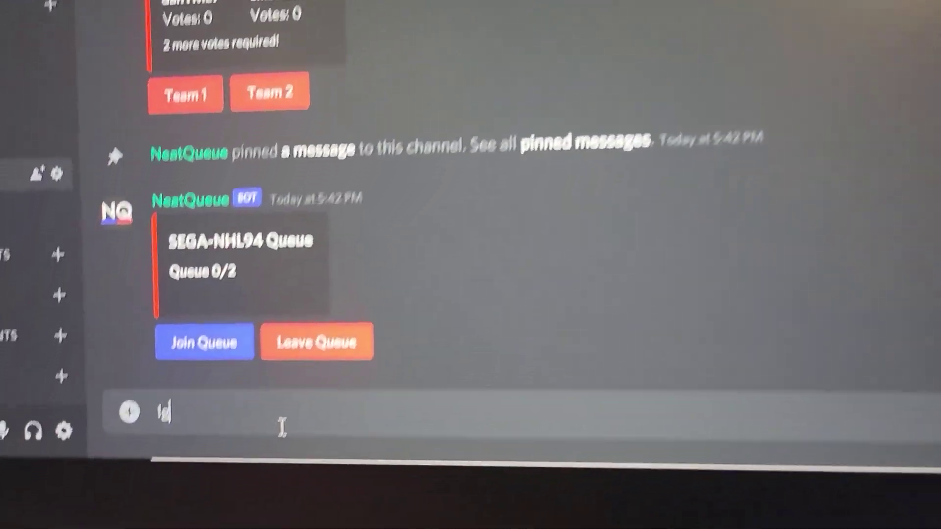
pyautogui.write('ens')
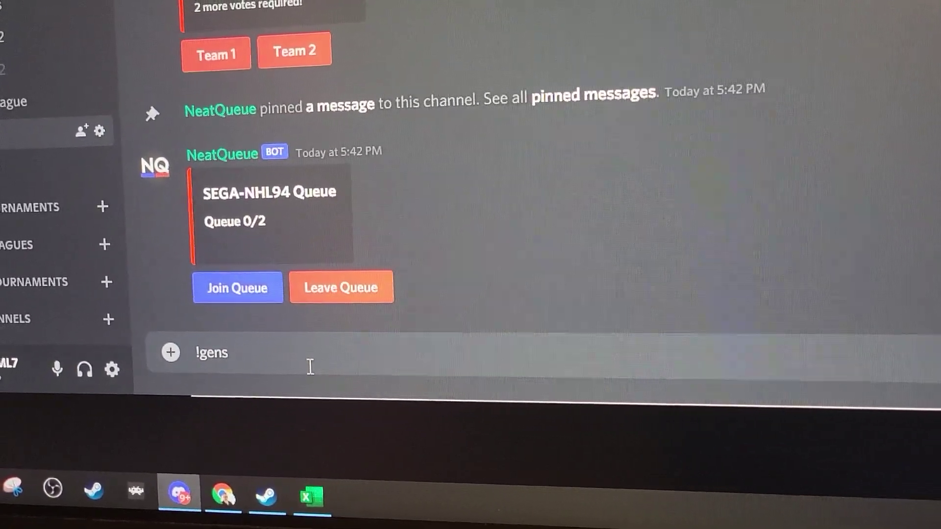
# Fix the mistyped command and post !segamatchup, drawing FLA vs. TB
pyautogui.press('BackSpace')
pyautogui.press('BackSpace')
pyautogui.press('BackSpace')
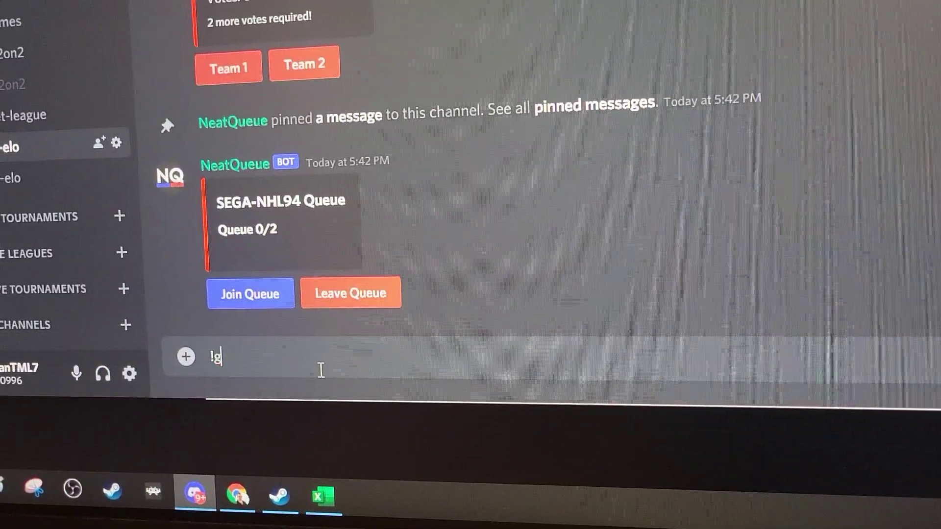
pyautogui.press('BackSpace')
pyautogui.write('segam')
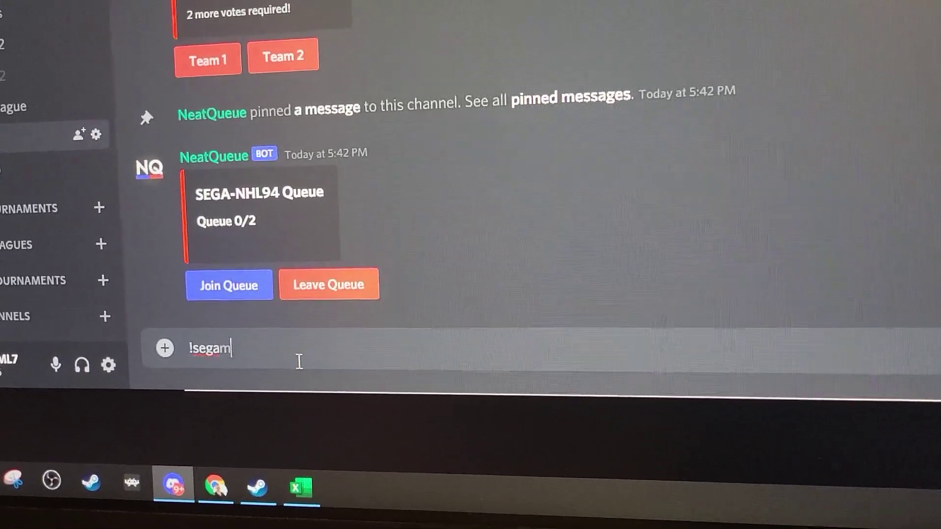
pyautogui.write('atch')
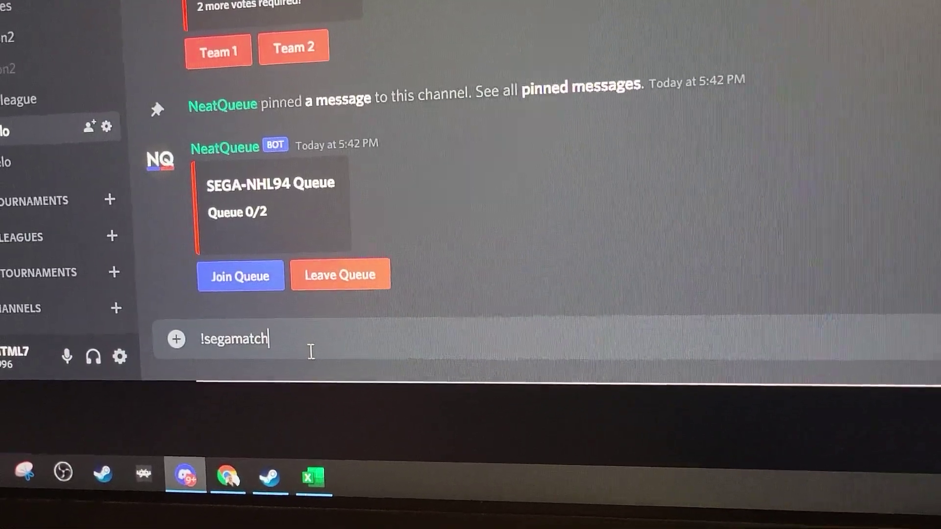
pyautogui.write('up')
pyautogui.press('Return')
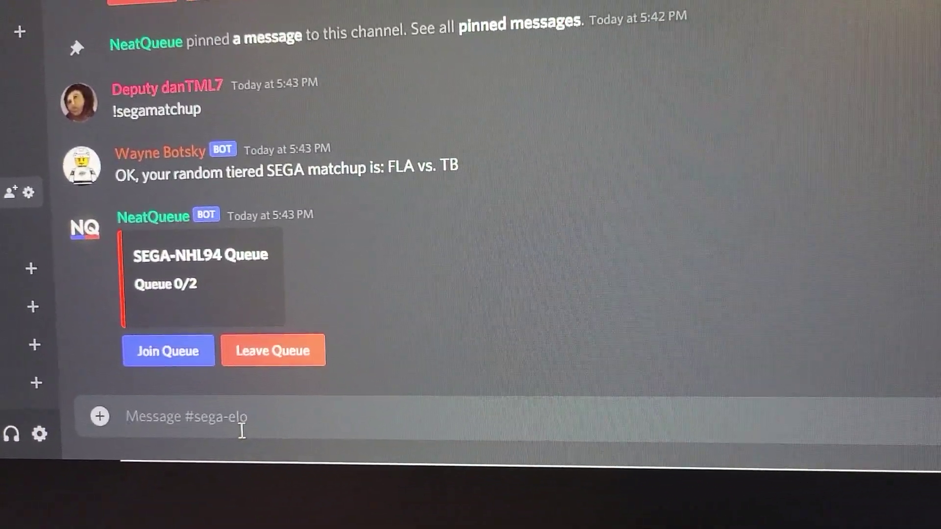
pyautogui.write('!flip')
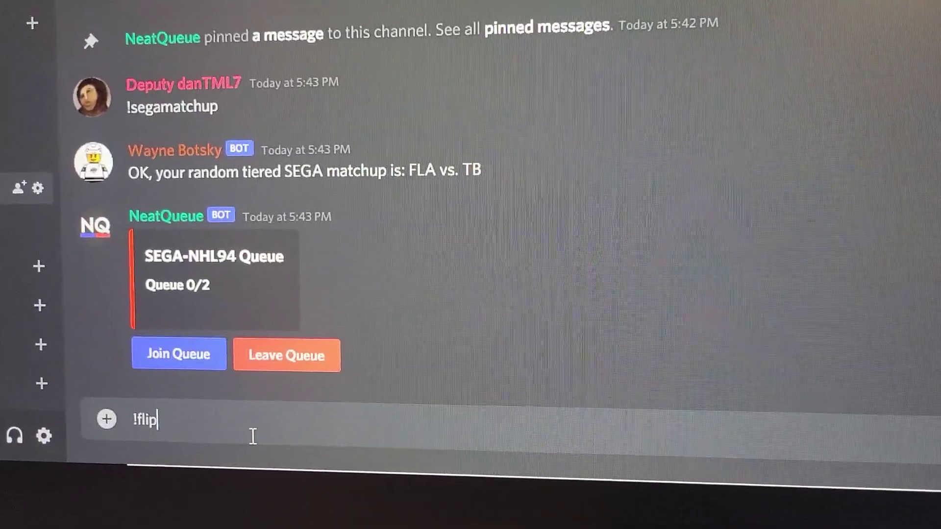
# Post !flip for a coin toss, which lands HEADS
pyautogui.press('Return')
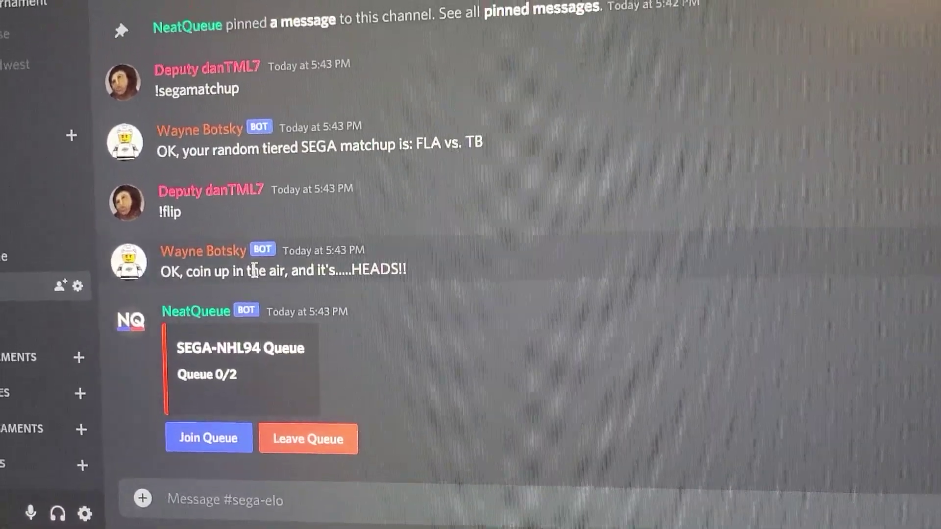
pyautogui.scroll(1, 254, 271)
pyautogui.scroll(2, 250, 287)
pyautogui.scroll(1, 247, 304)
pyautogui.scroll(2, 250, 310)
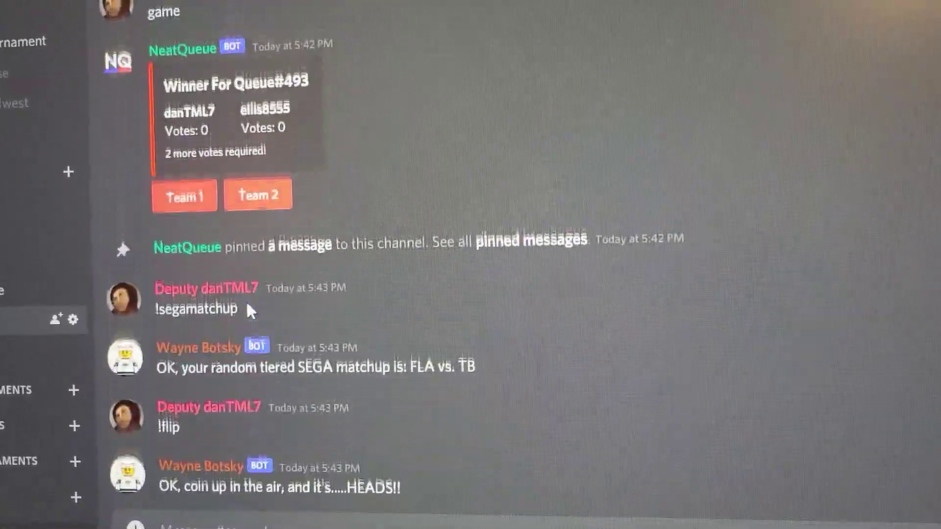
pyautogui.scroll(2, 247, 305)
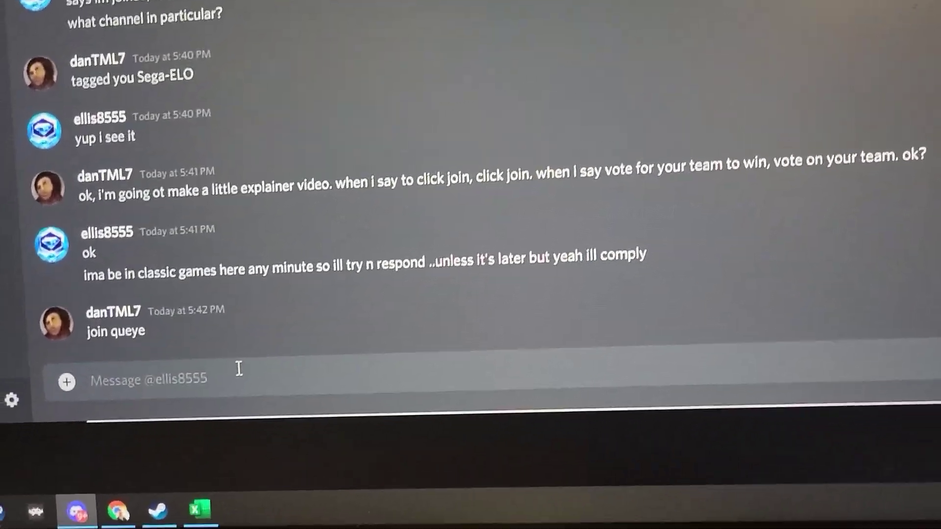
pyautogui.write('vo')
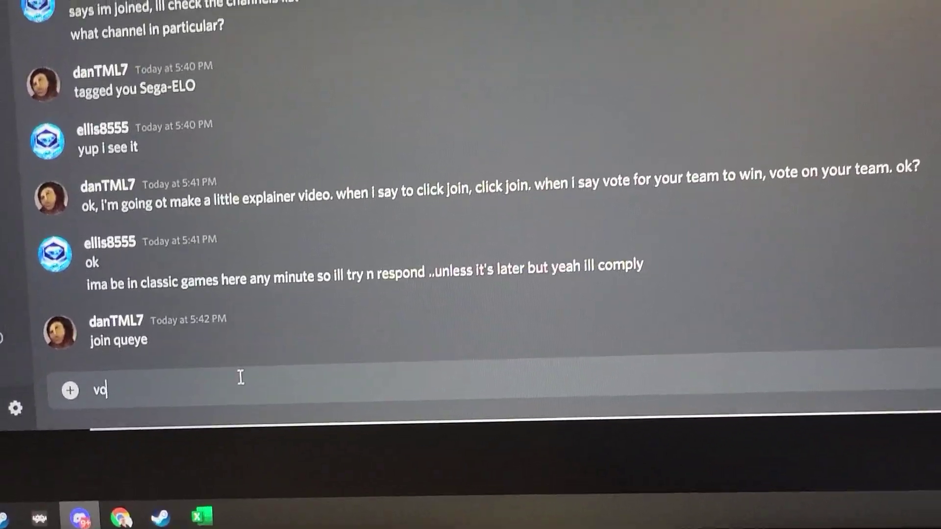
pyautogui.write('te team')
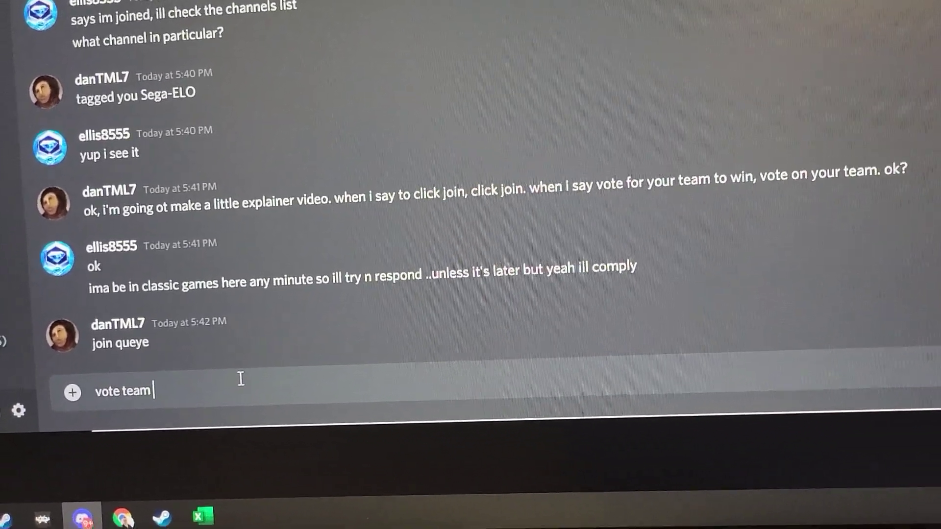
pyautogui.write(' 2')
# Tell the opponent in the DM to vote team 2
pyautogui.press('Return')
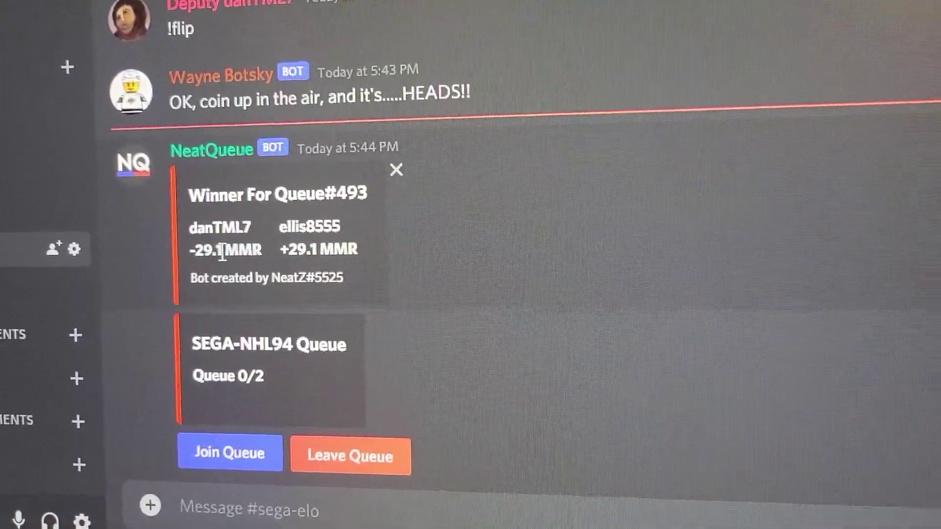
pyautogui.moveTo(335, 312)
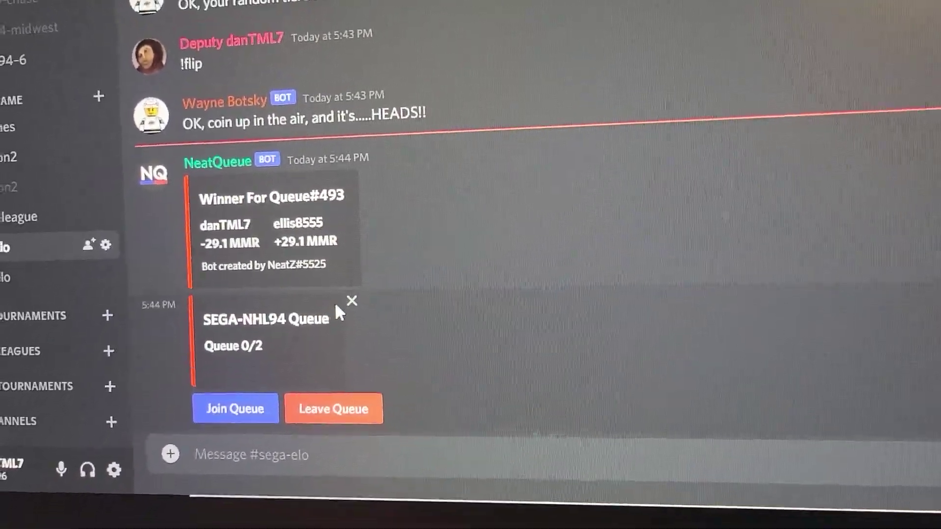
pyautogui.write('/s')
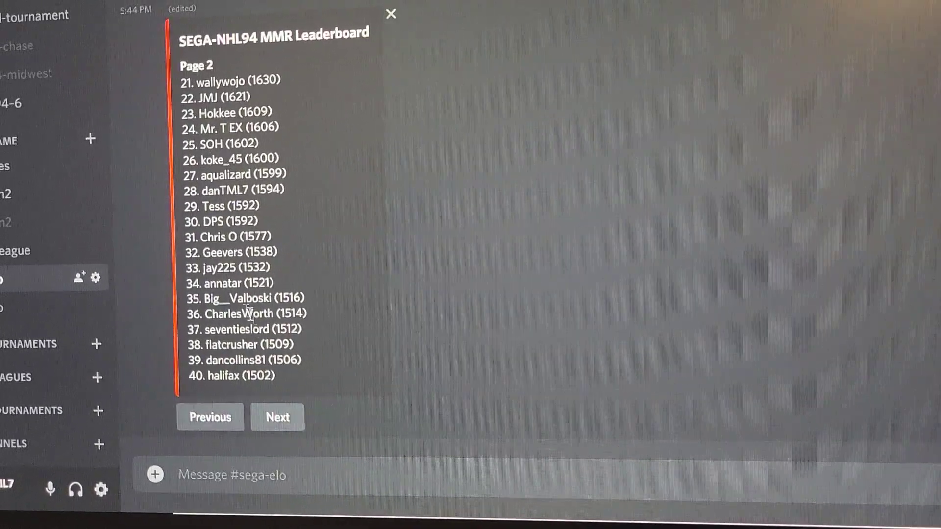
# Page the new leaderboard forward, then back to Page 1's top twenty players
pyautogui.click(266, 416)
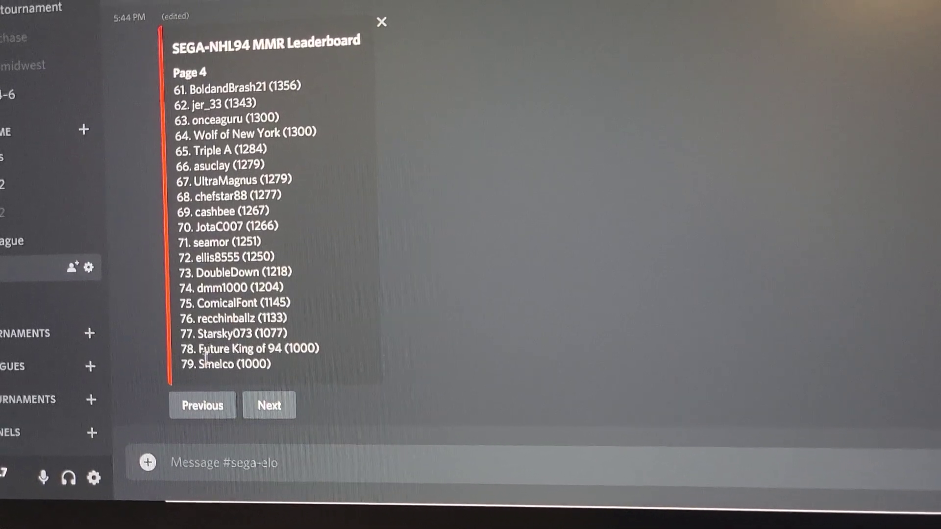
pyautogui.click(210, 404)
pyautogui.click(209, 405)
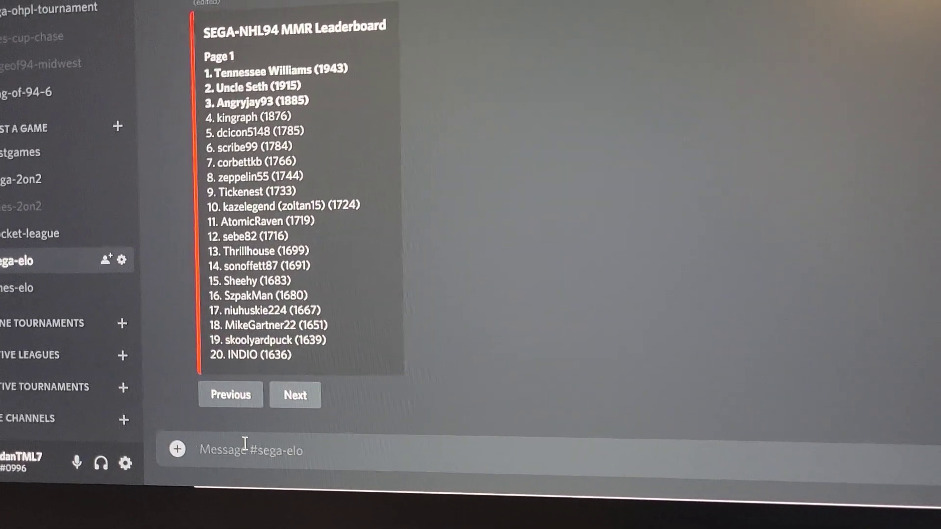
pyautogui.write('game')
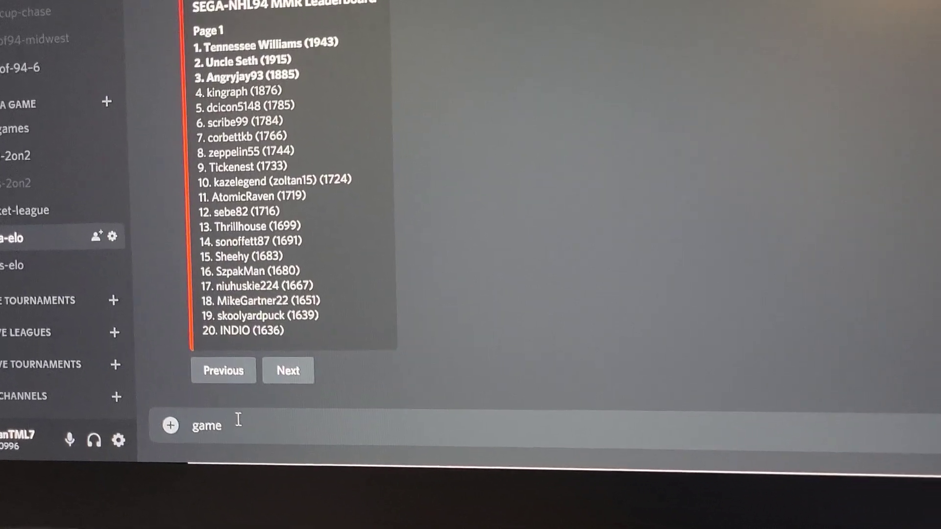
# Post 'game', then join and leave the new SEGA-NHL94 queue, leaving it 0/2
pyautogui.press('Return')
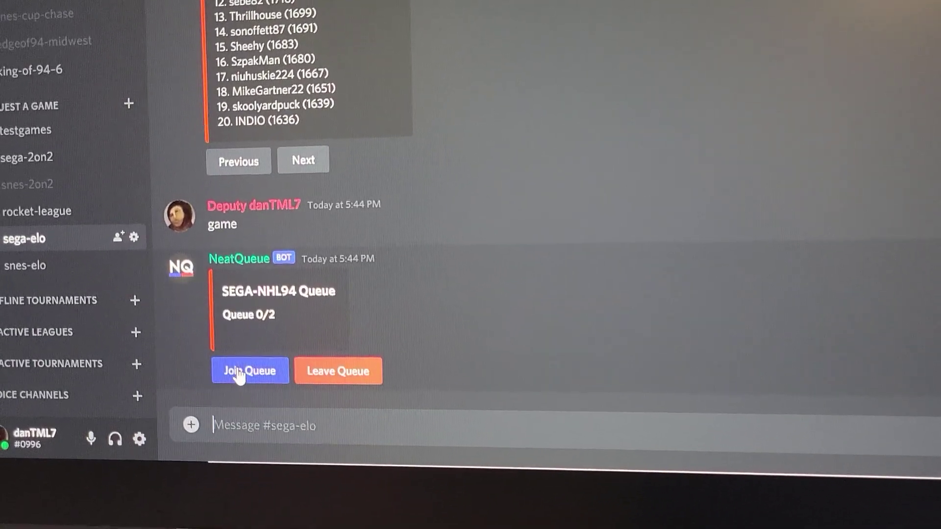
pyautogui.click(243, 377)
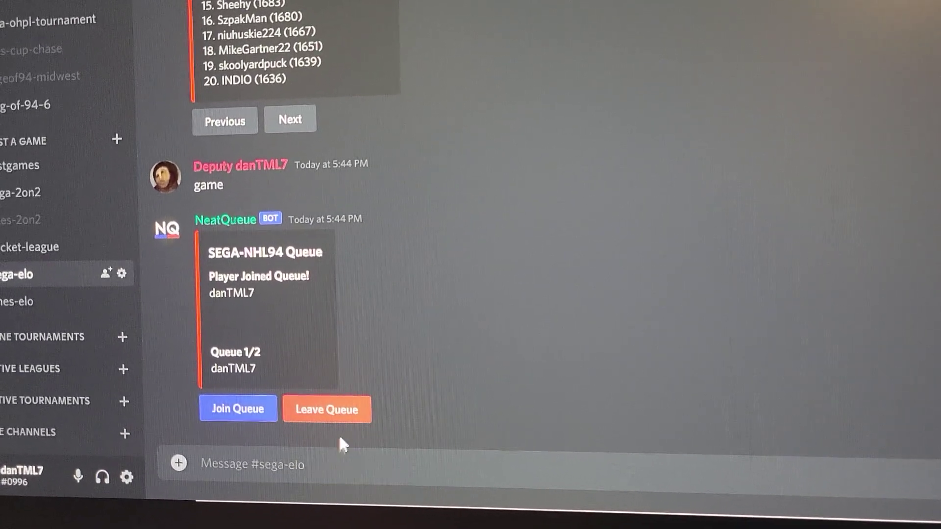
pyautogui.click(335, 413)
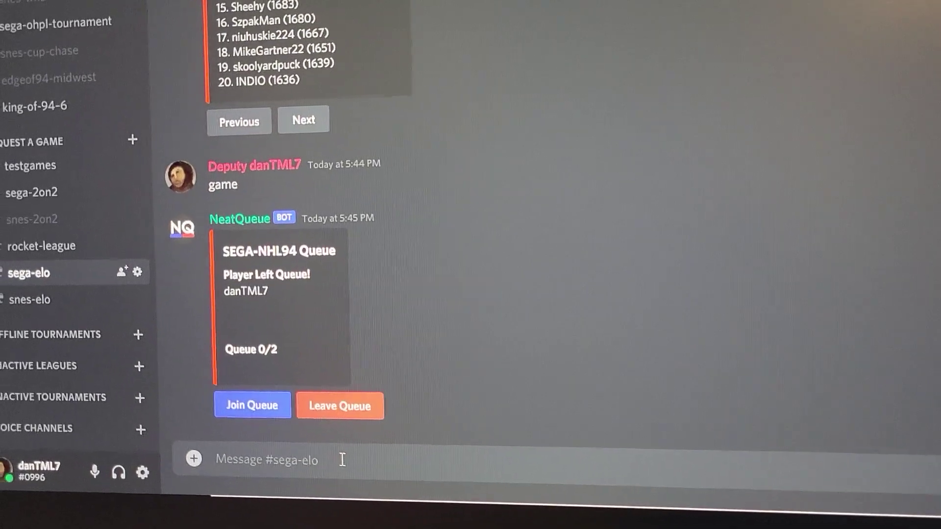